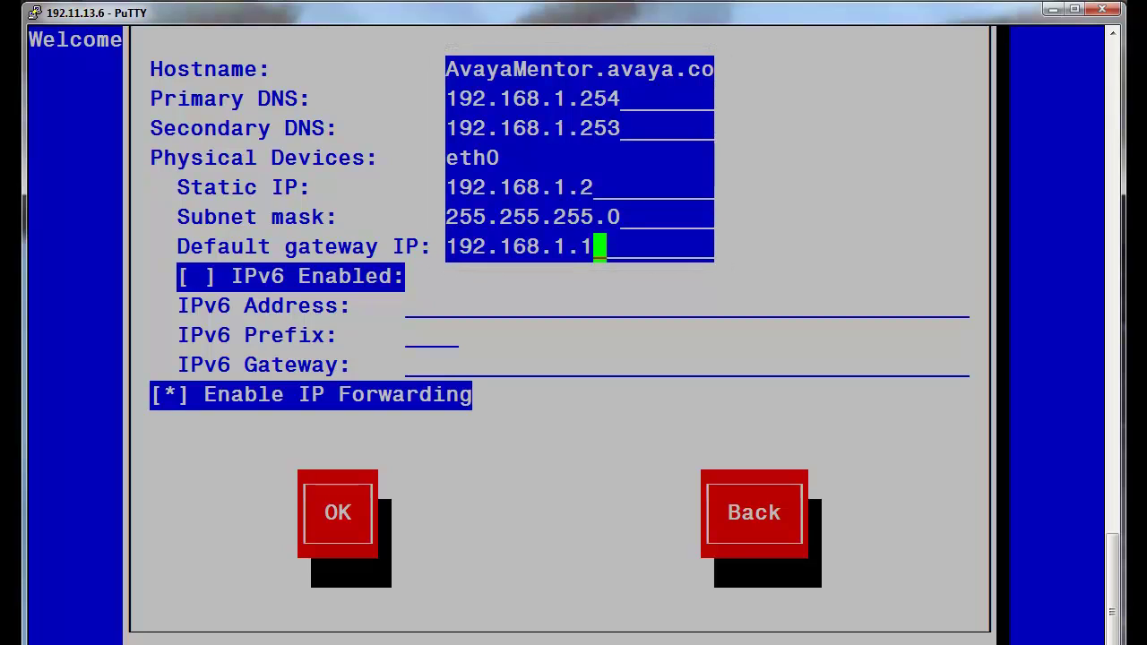
# Step: Enable IPv6 on Domain-0 at 2001:db8:0:1::2/64 with gateway 2001:db8:0:1::1, then submit
pyautogui.press('Tab')
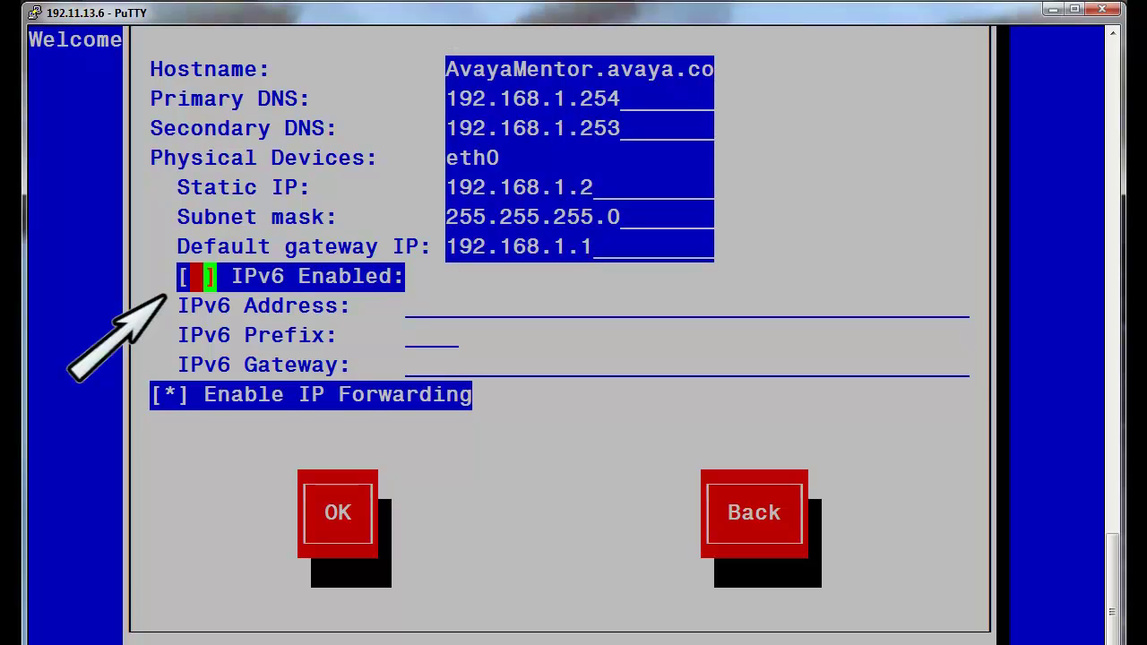
pyautogui.press('space')
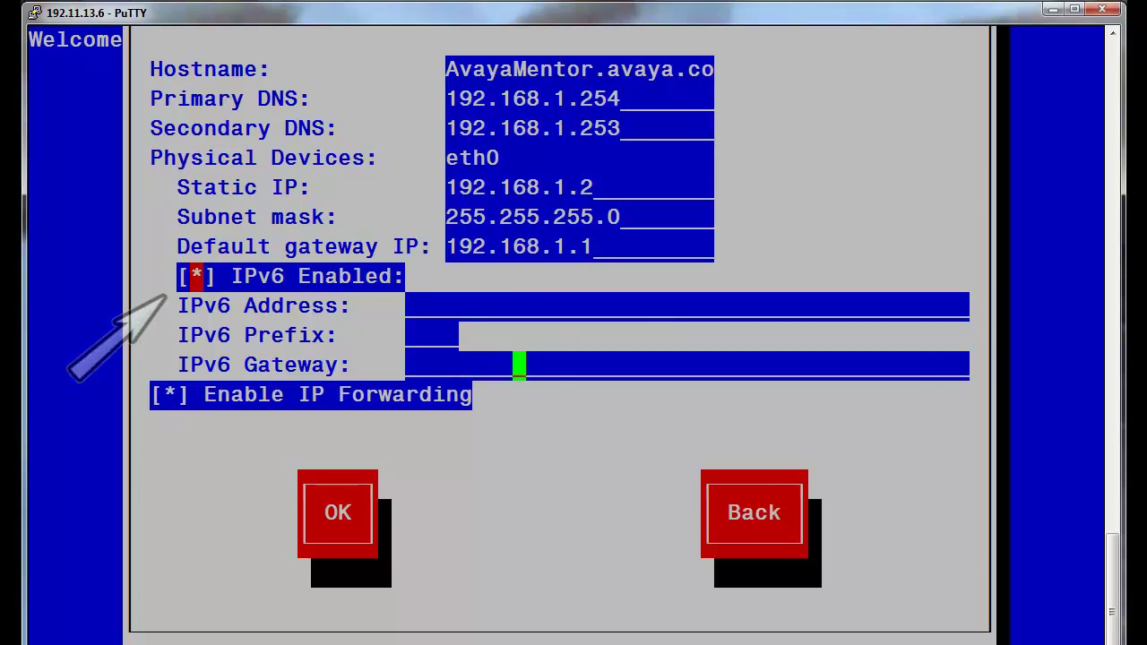
pyautogui.press('Tab')
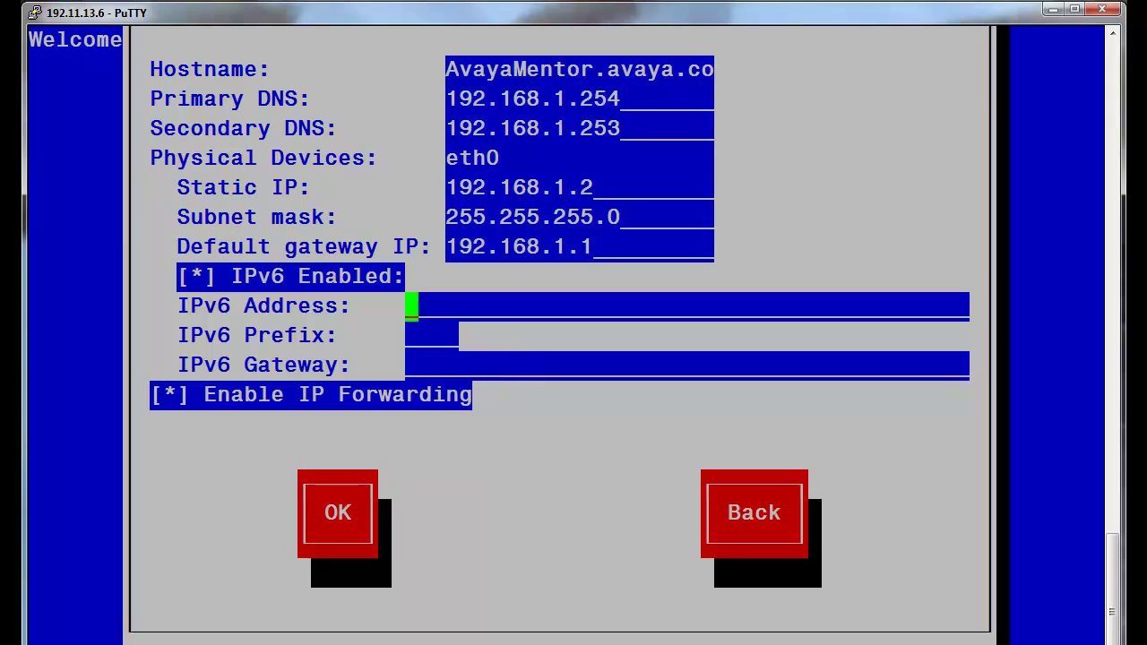
pyautogui.write('2001:db8:0:1::')
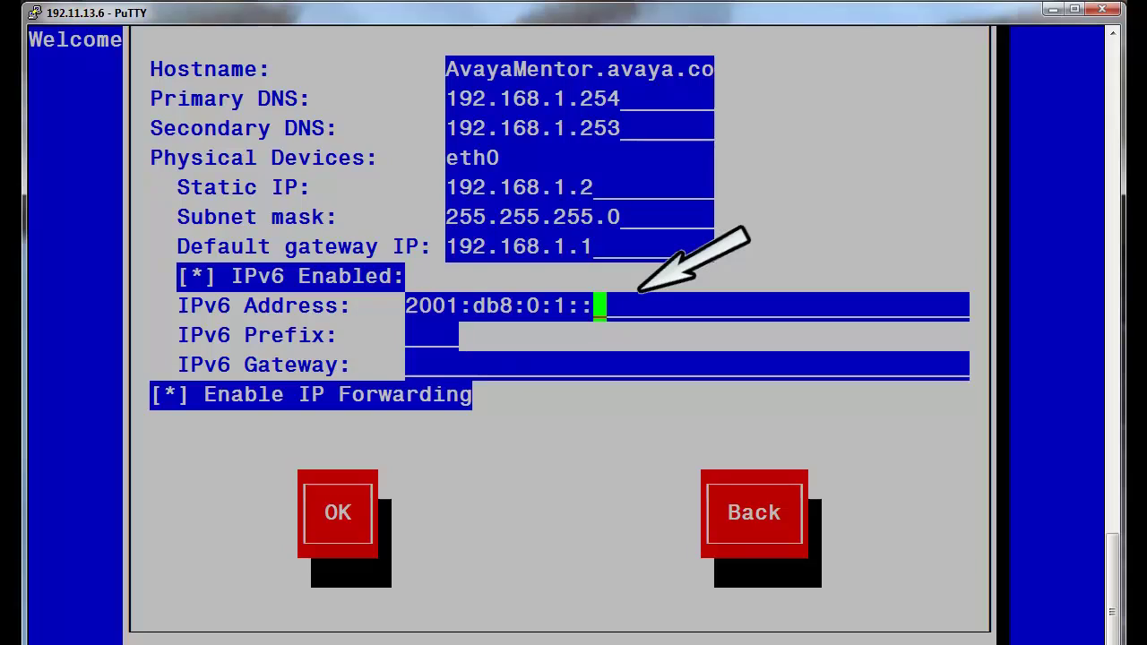
pyautogui.write('2')
pyautogui.press('Tab')
pyautogui.write('64')
pyautogui.press('Tab')
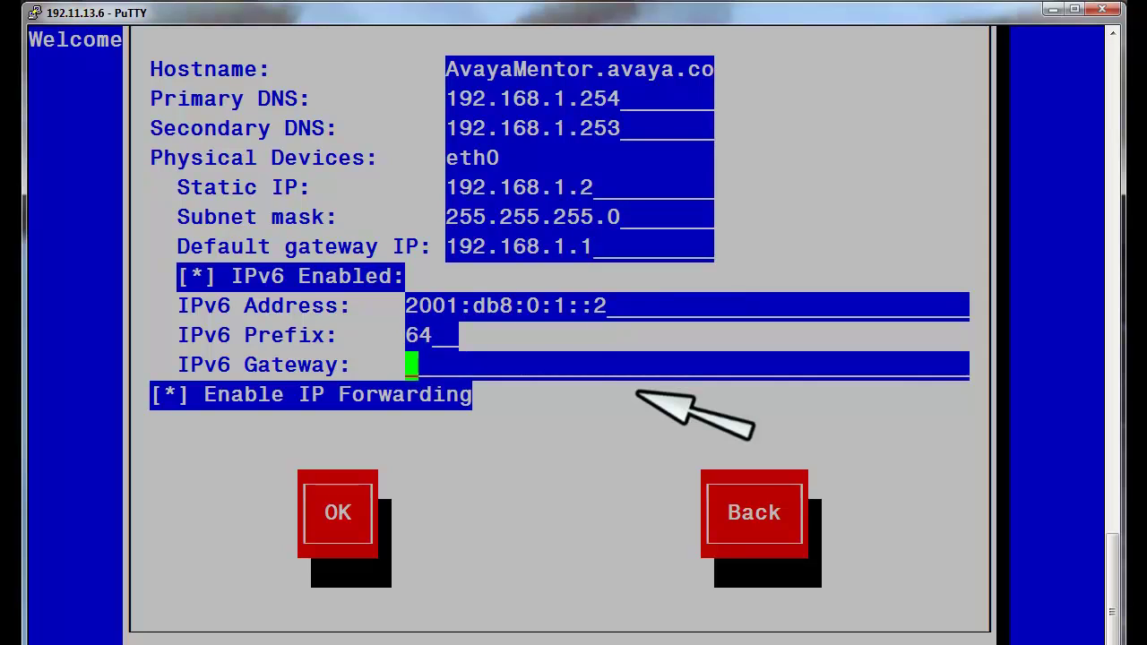
pyautogui.write('2001:db8:0:1::')
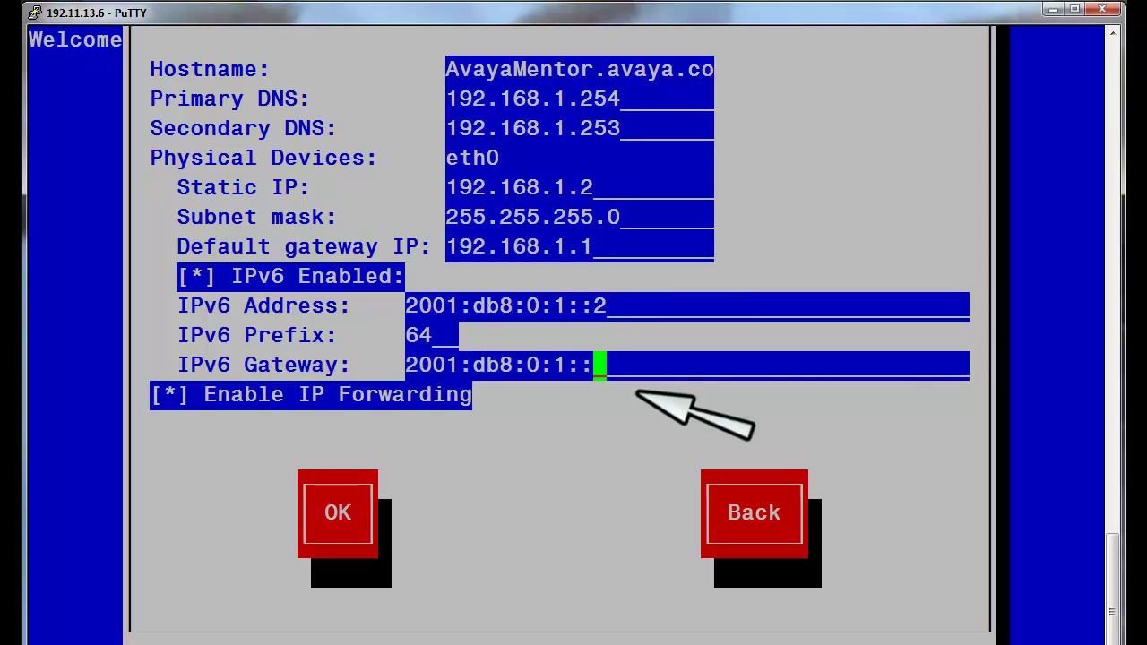
pyautogui.write('1')
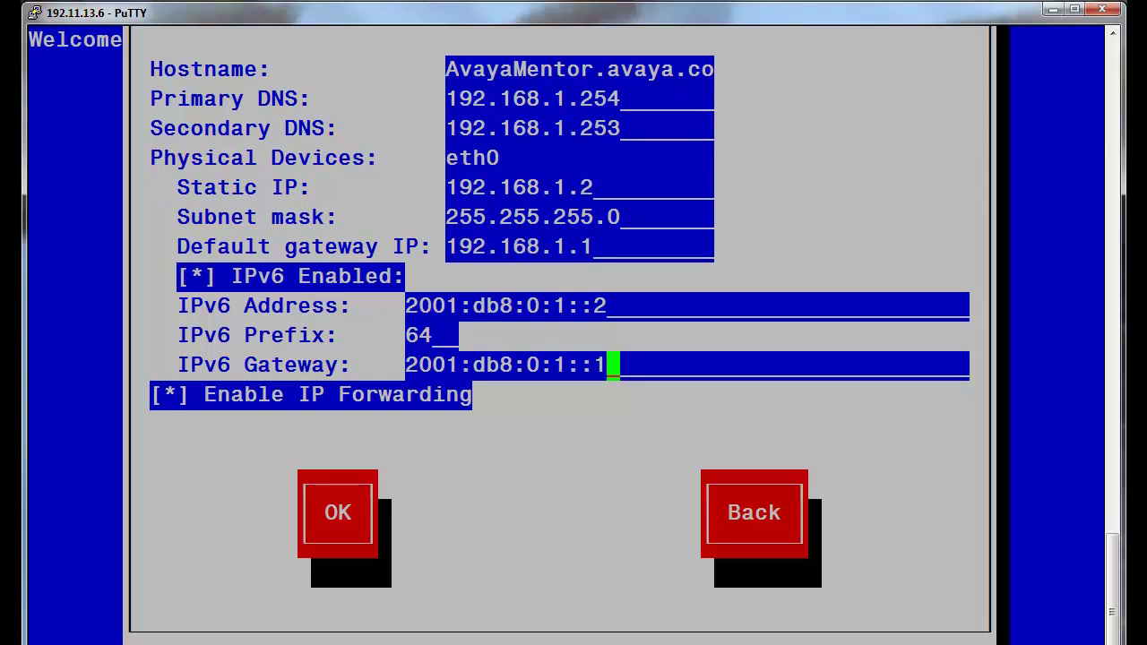
pyautogui.press('Tab')
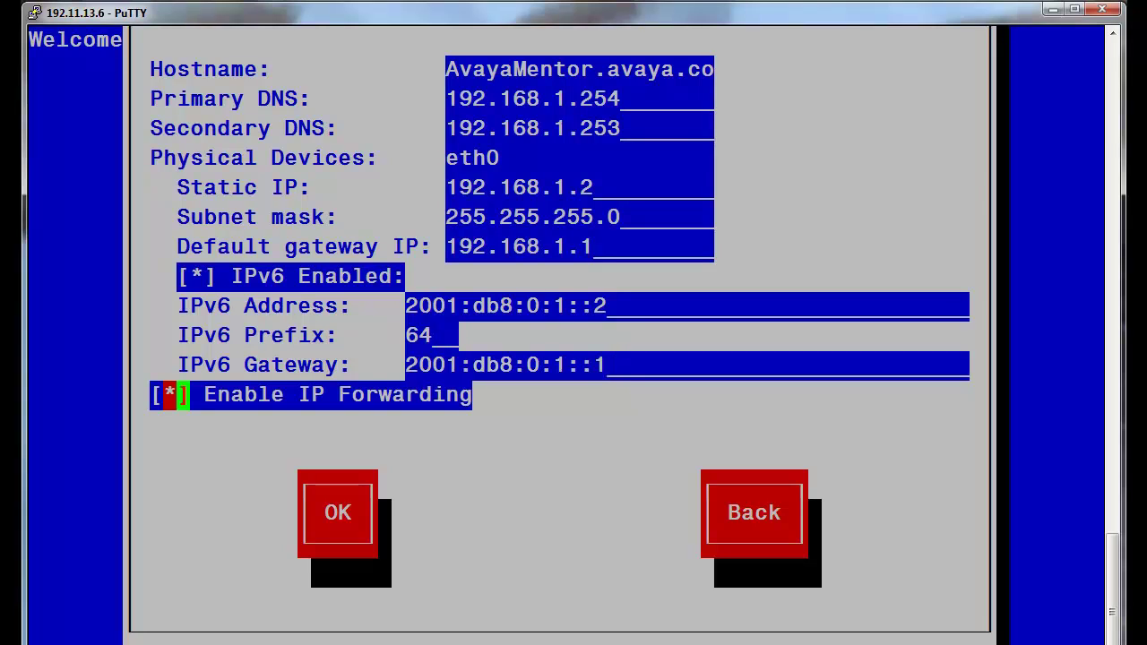
pyautogui.press('Tab')
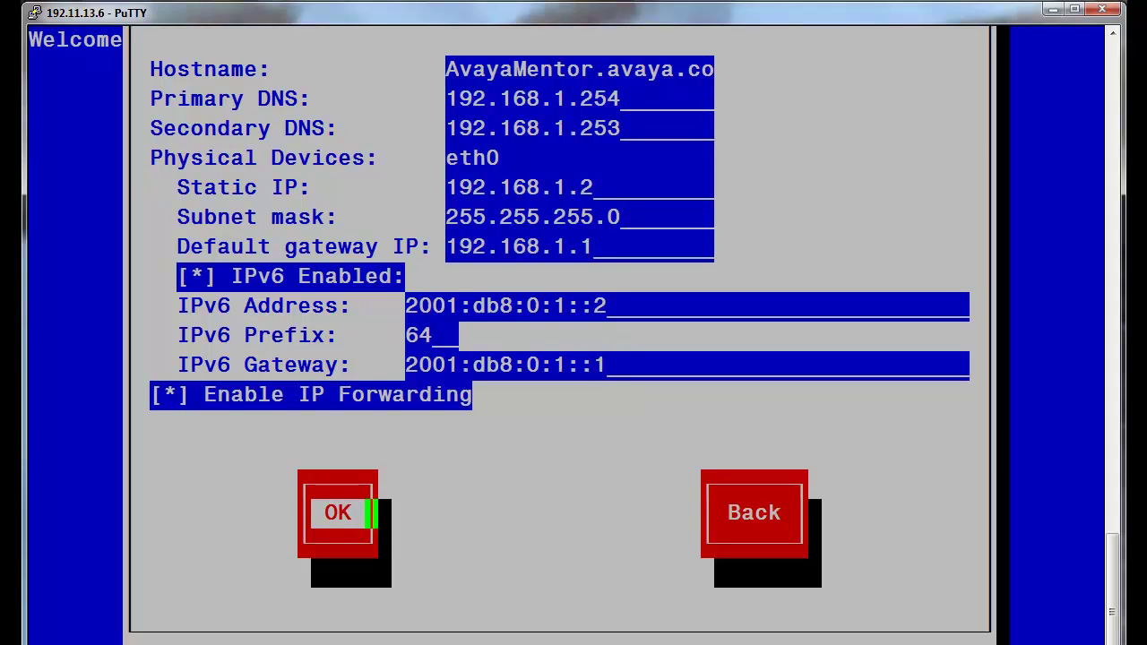
pyautogui.press('Return')
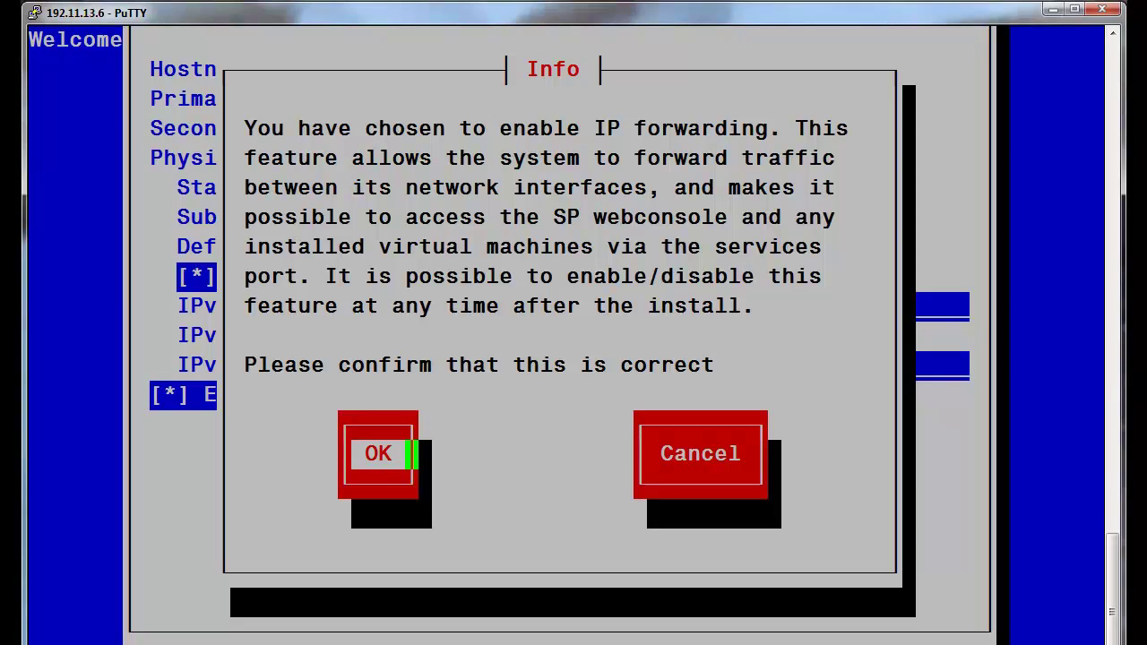
# Step: Acknowledge the IP forwarding notice to reach the Console Domain network screen
pyautogui.press('Return')
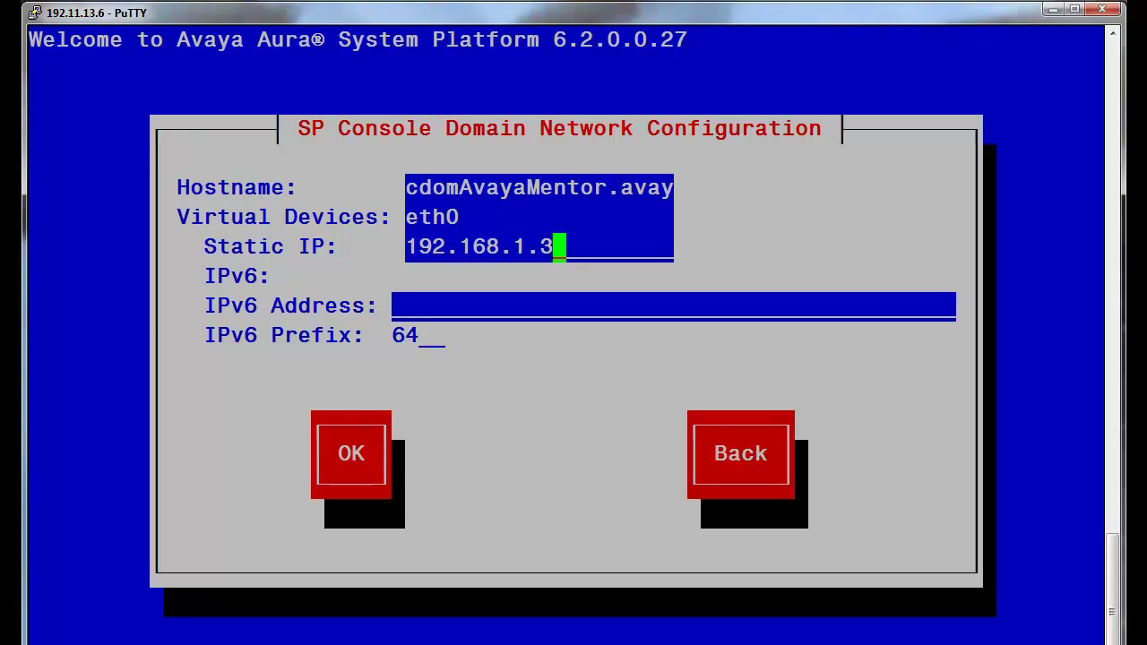
# Step: Enter 2001:db8:0:1::3 as the Console Domain IPv6 address and submit its network settings
pyautogui.press('Tab')
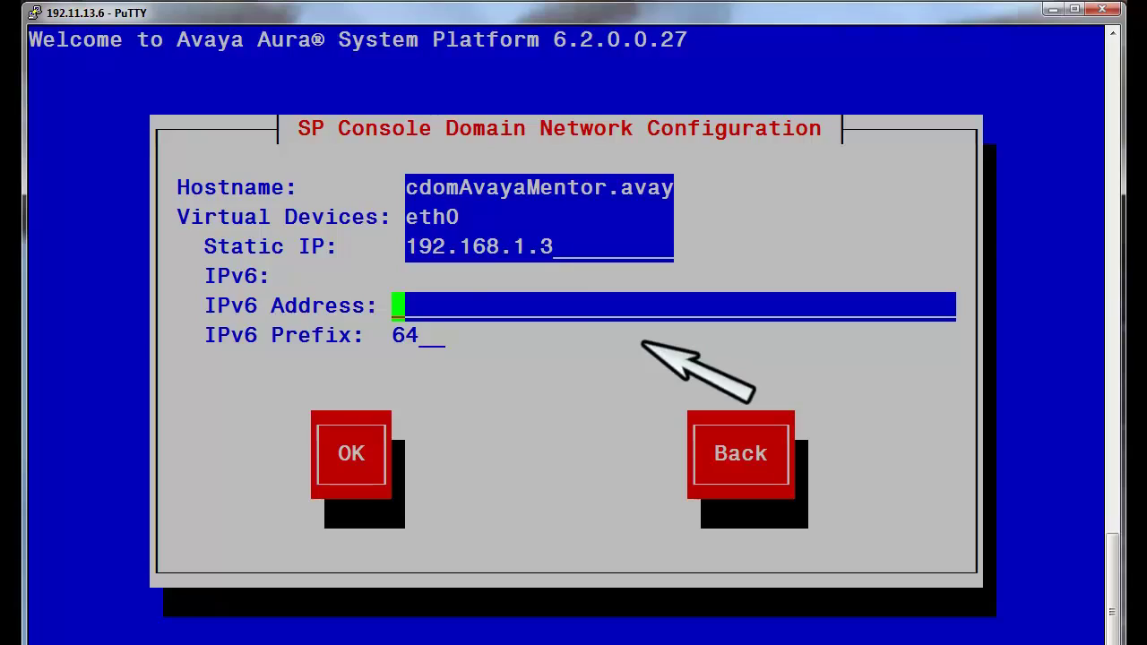
pyautogui.write('2001:db8:0:1::')
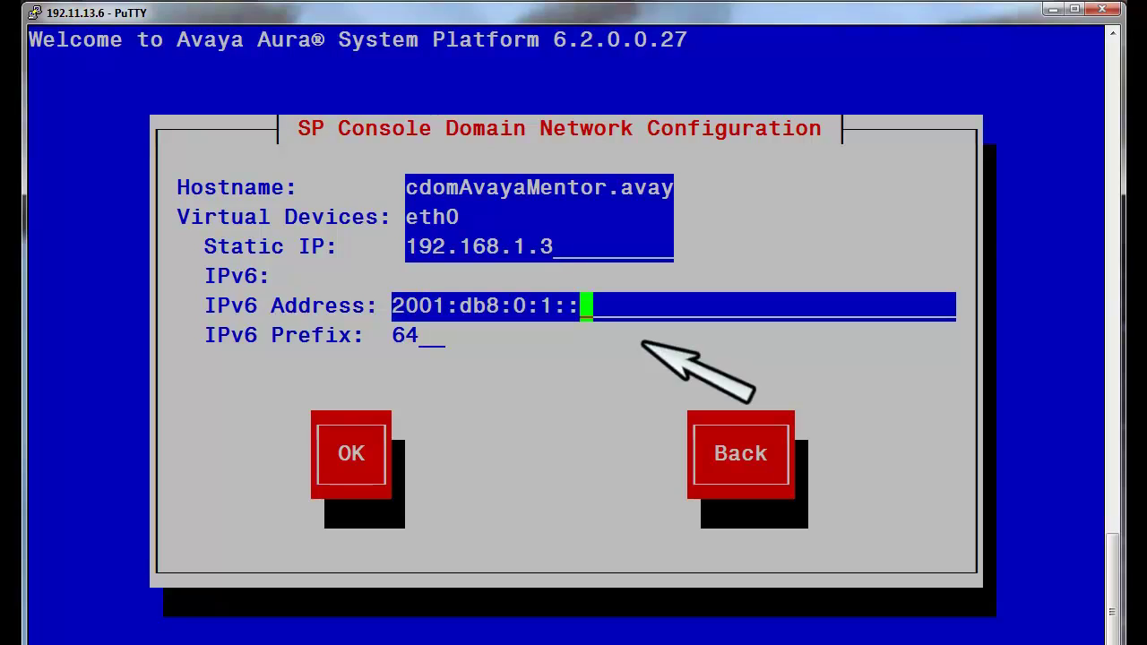
pyautogui.write('3')
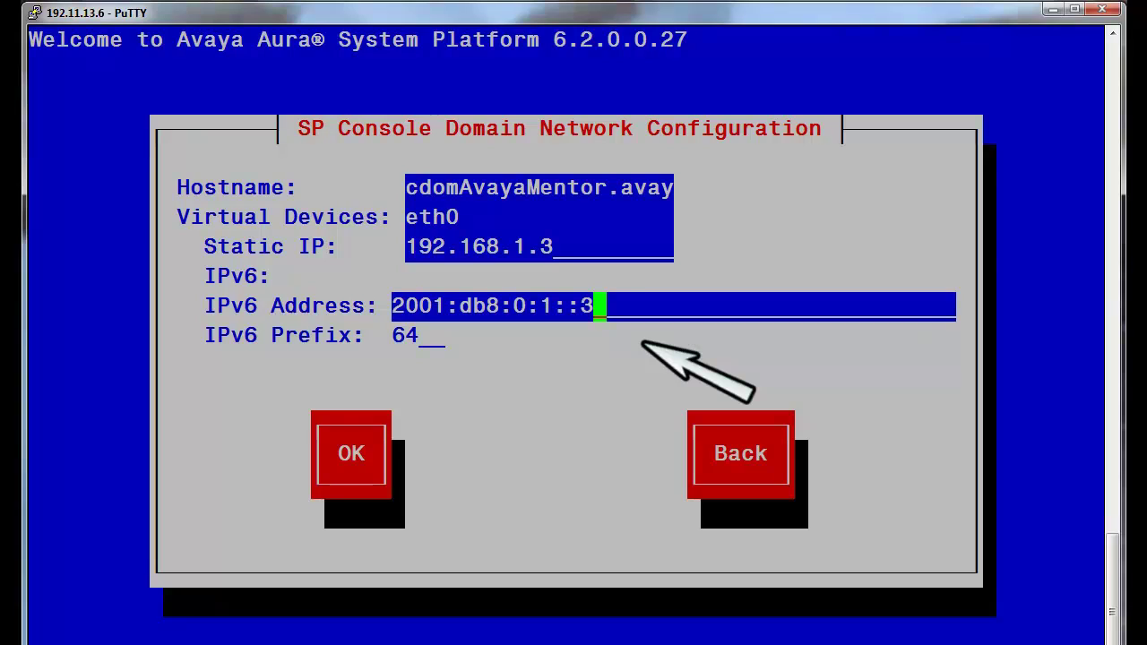
pyautogui.press('Tab')
pyautogui.press('Tab')
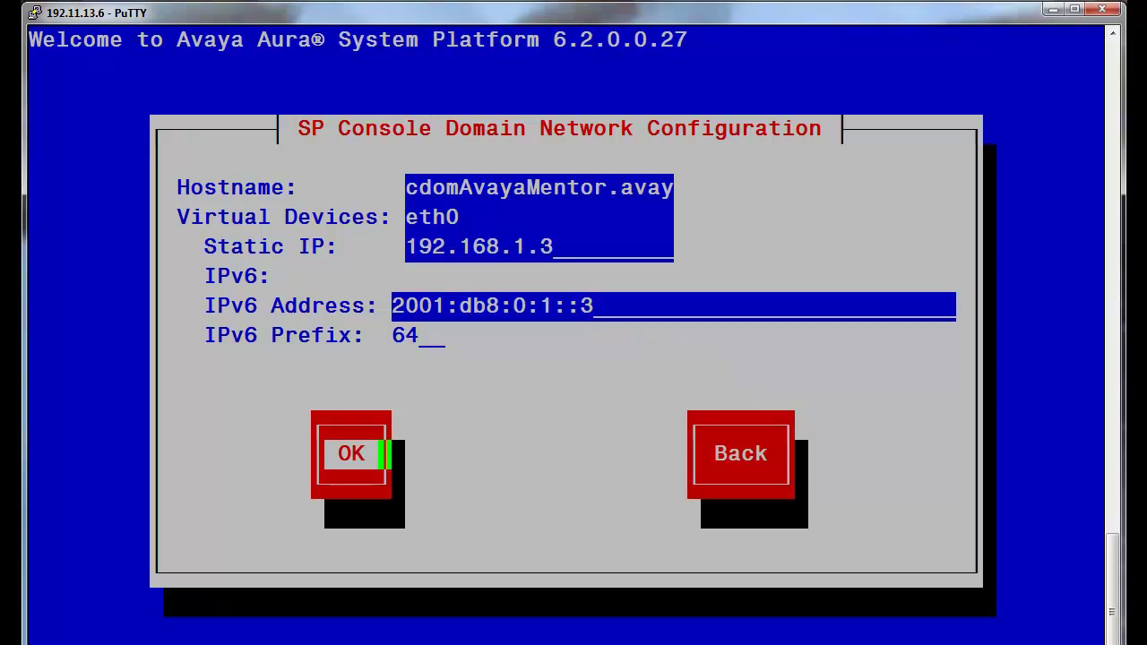
pyautogui.press('Return')
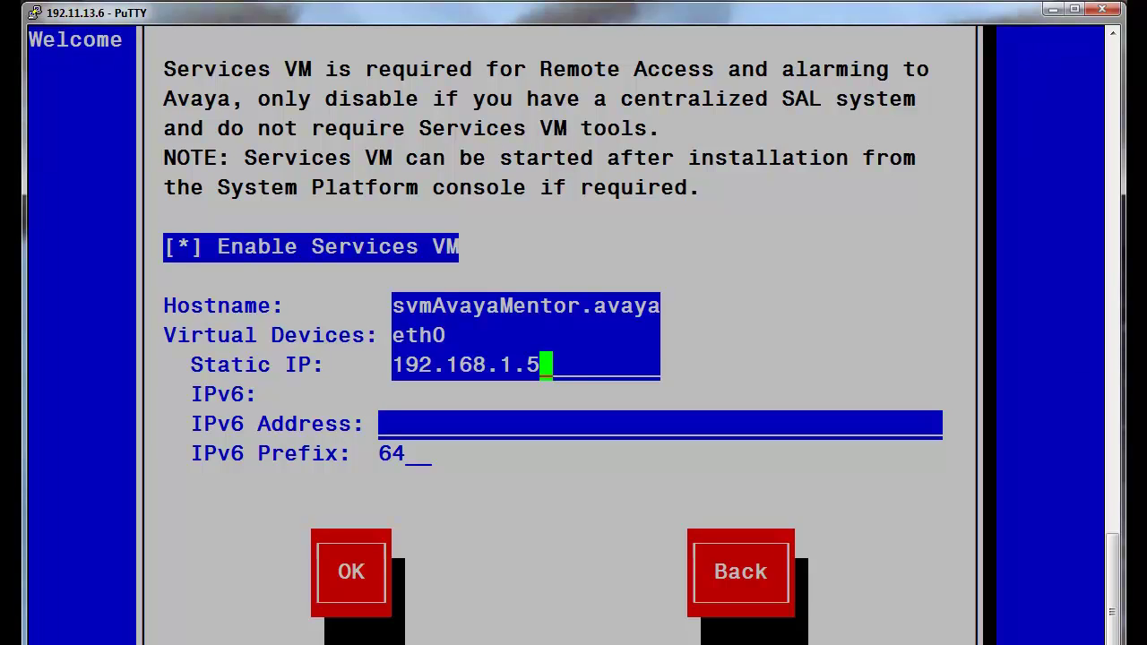
# Step: Enter 2001:db8:0:1::5 as the Services VM IPv6 address and confirm the settings
pyautogui.click(385, 423)
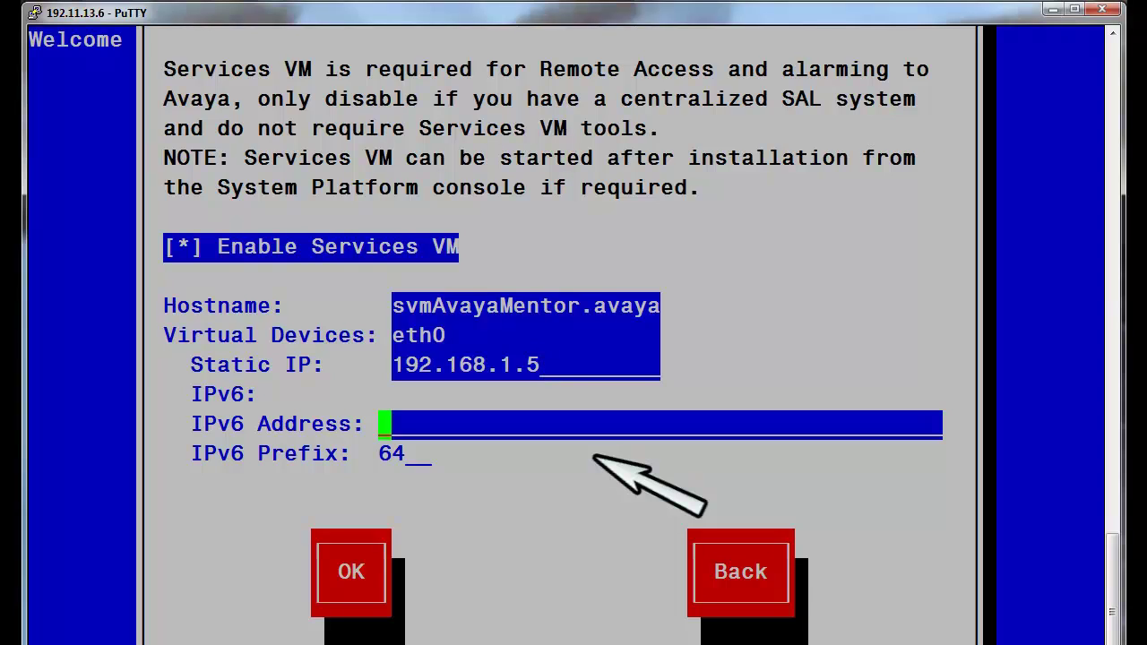
pyautogui.write('2001:db8:0:1::')
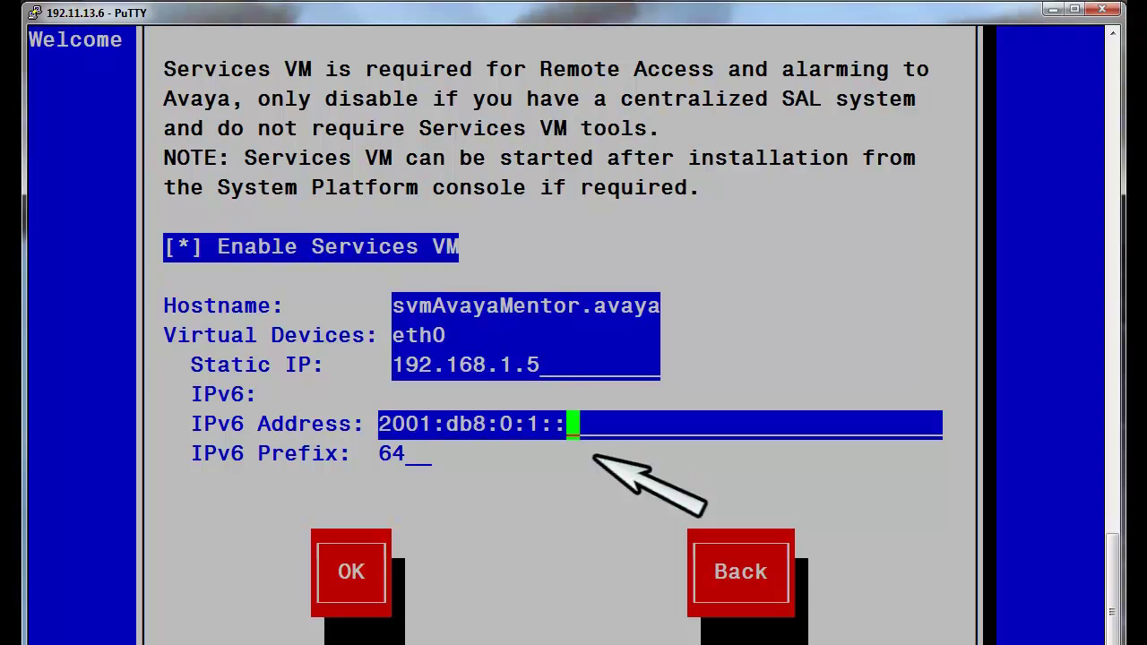
pyautogui.write('5')
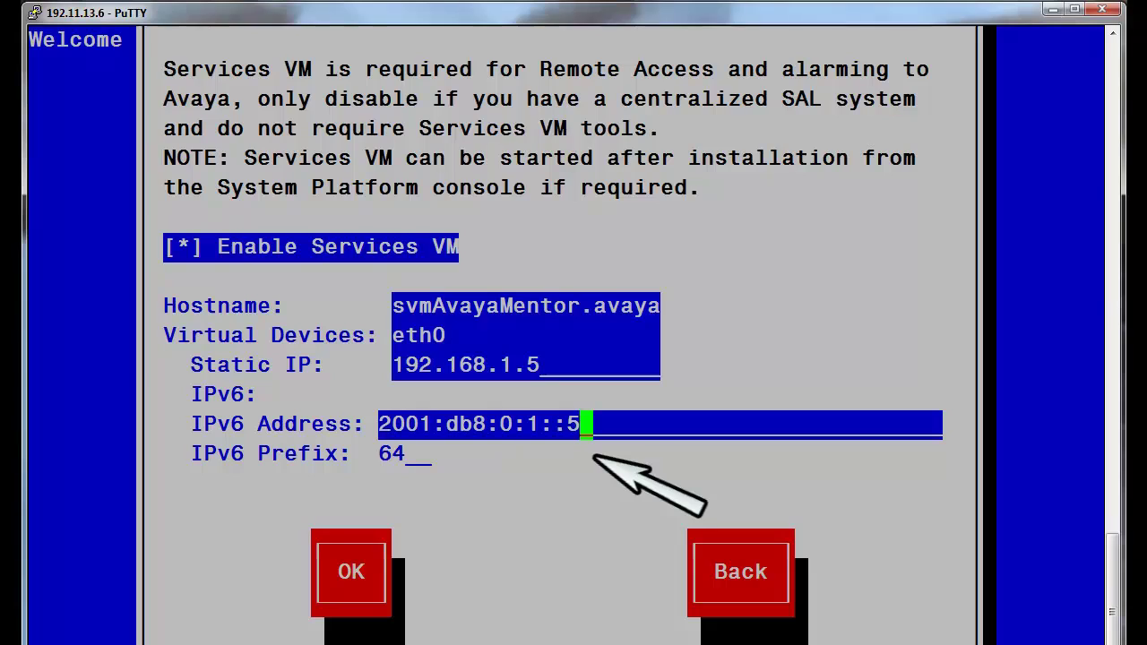
pyautogui.click(352, 572)
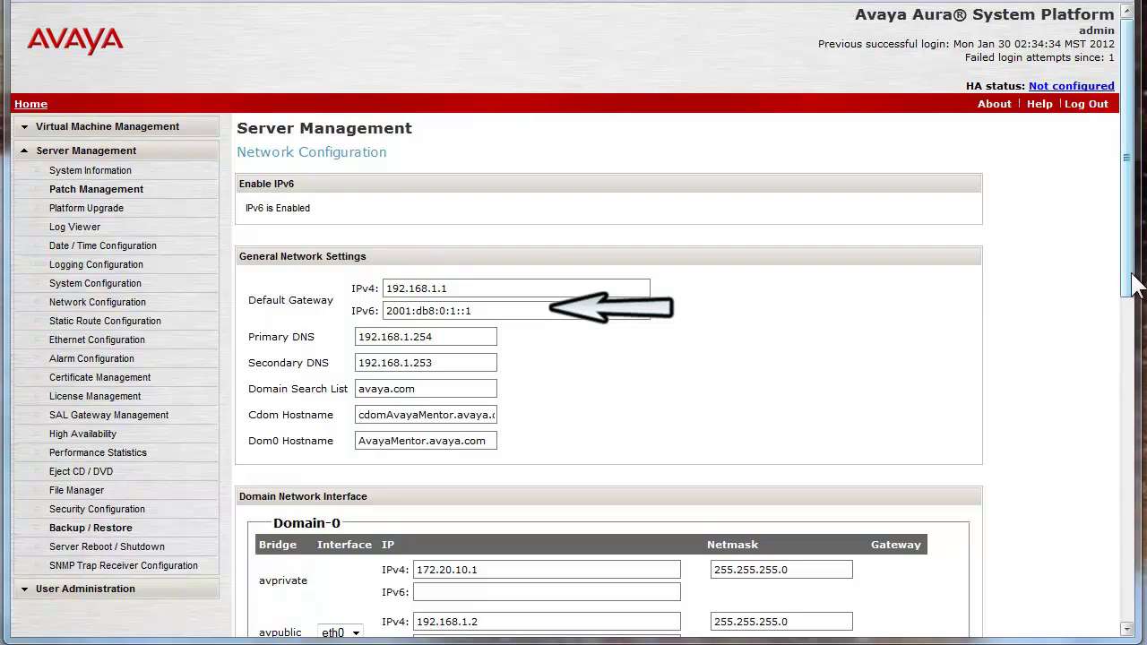
pyautogui.moveTo(1135, 283); pyautogui.dragTo(1142, 483)
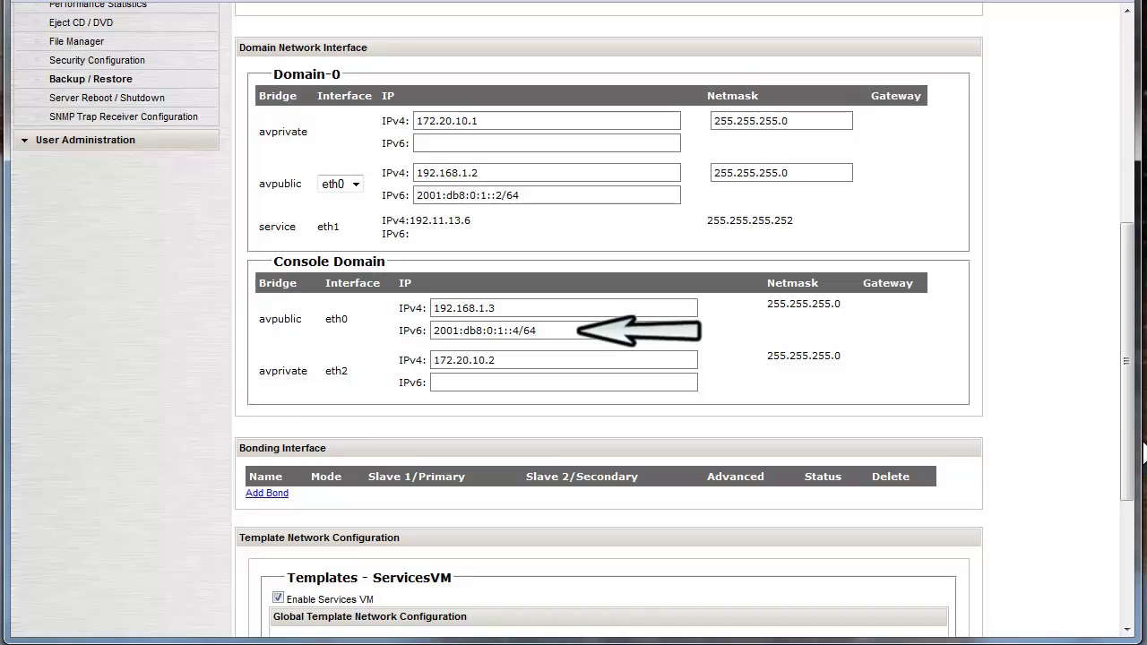
pyautogui.moveTo(1134, 437); pyautogui.dragTo(1134, 547)
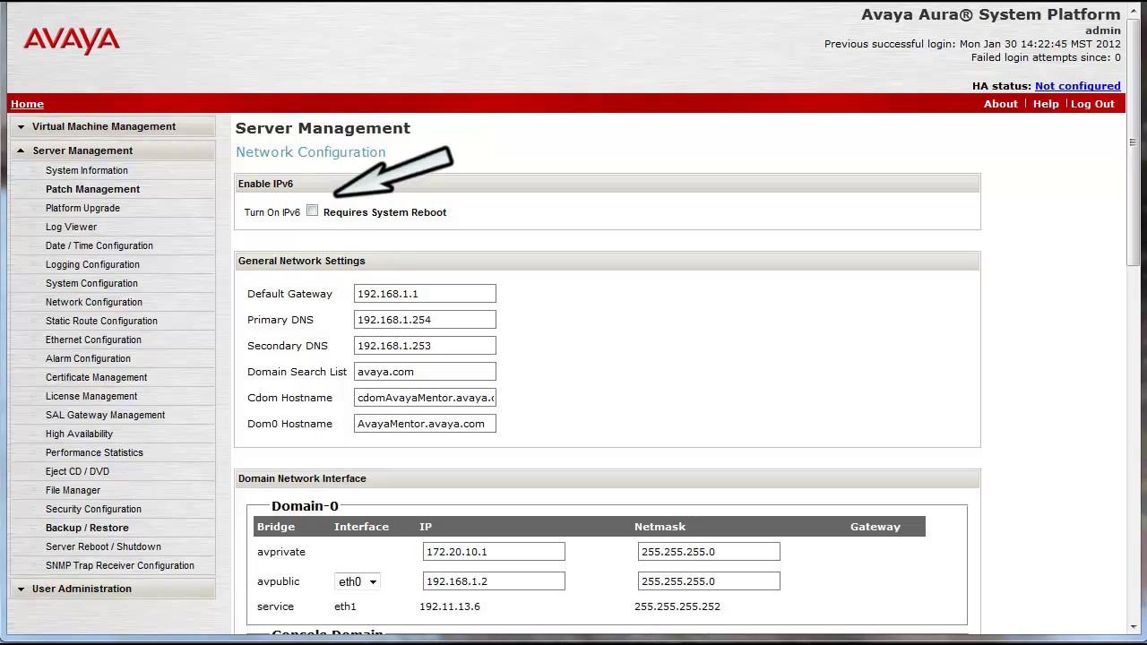
# Step: Enable Turn On IPv6 in the web console's network configuration, save it, and confirm
pyautogui.click(311, 213)
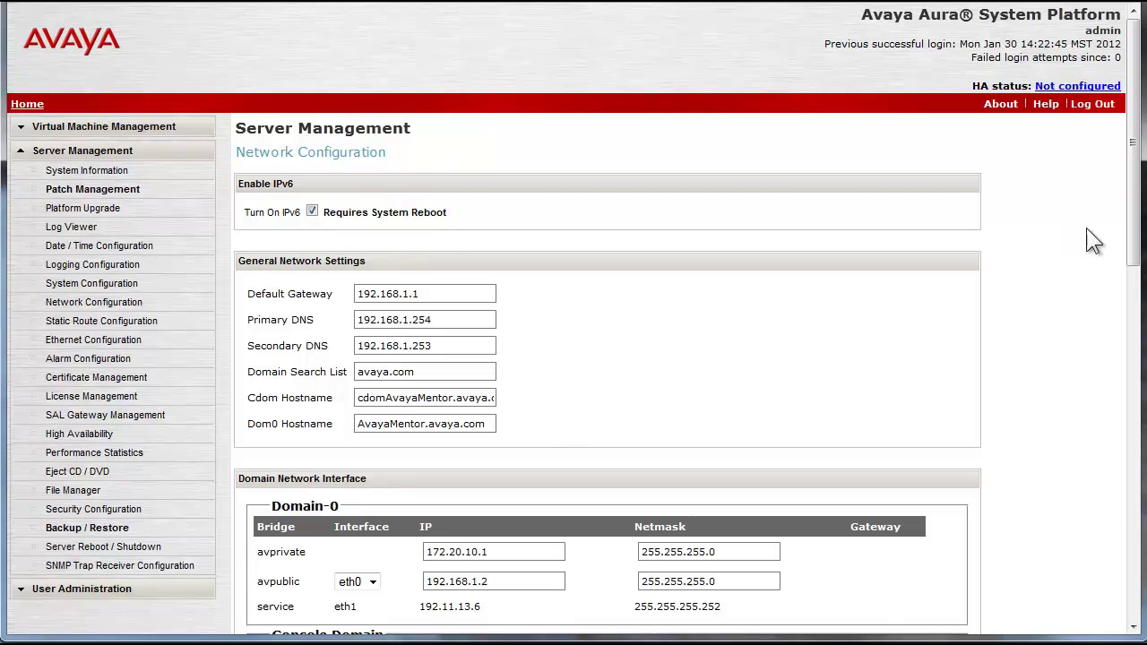
pyautogui.moveTo(1134, 215); pyautogui.dragTo(1138, 588)
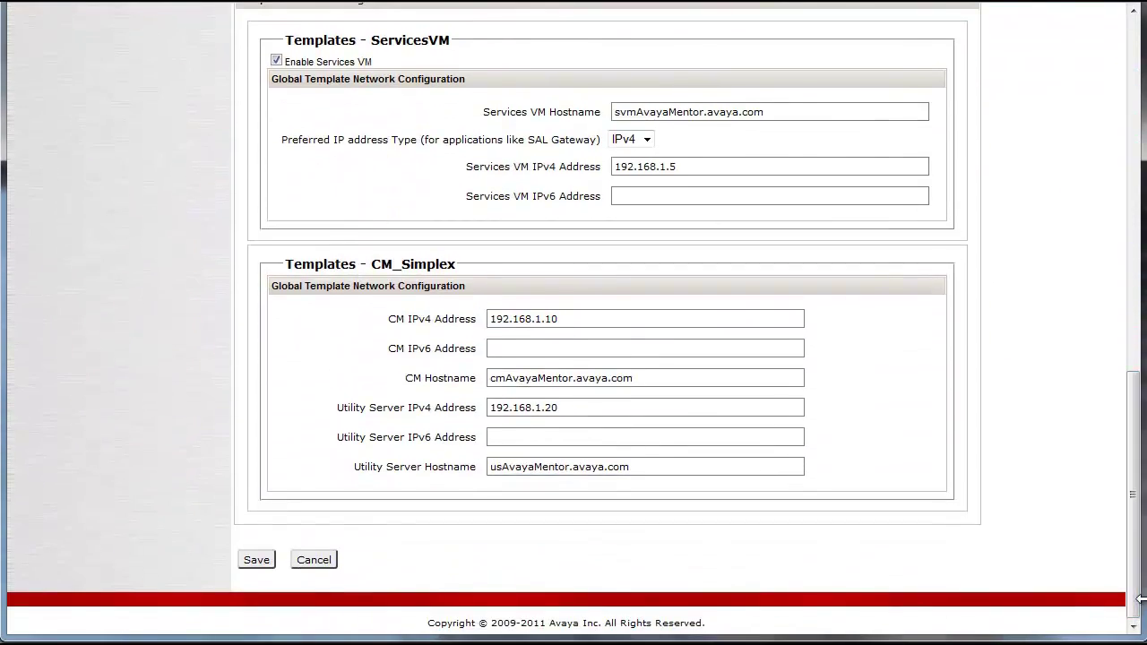
pyautogui.click(257, 559)
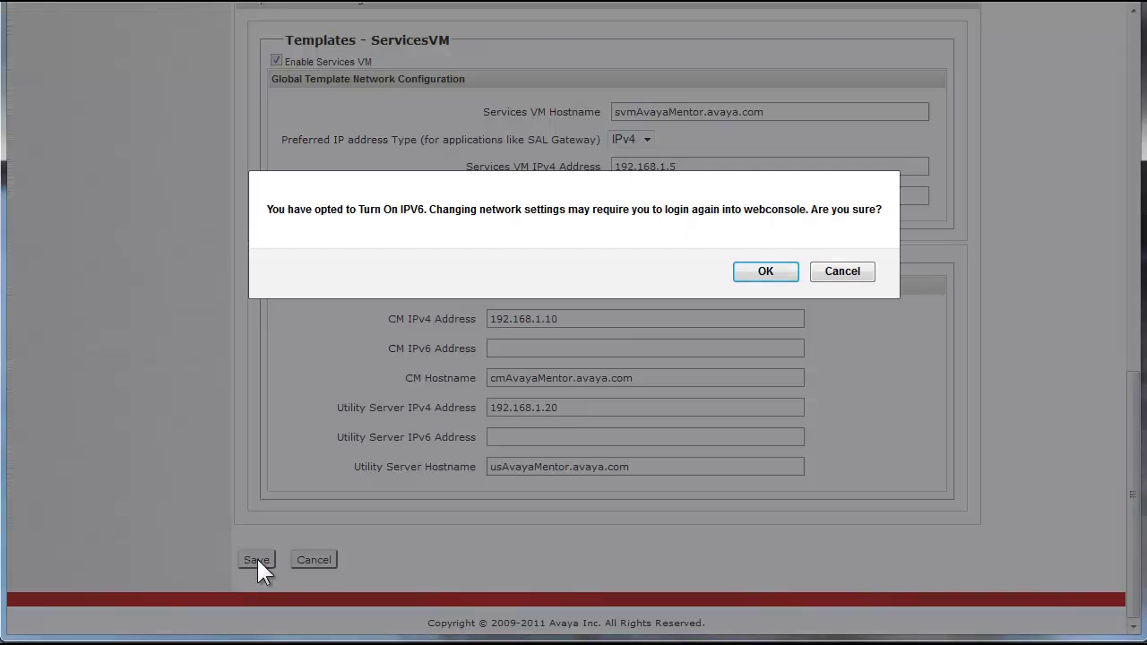
pyautogui.click(785, 277)
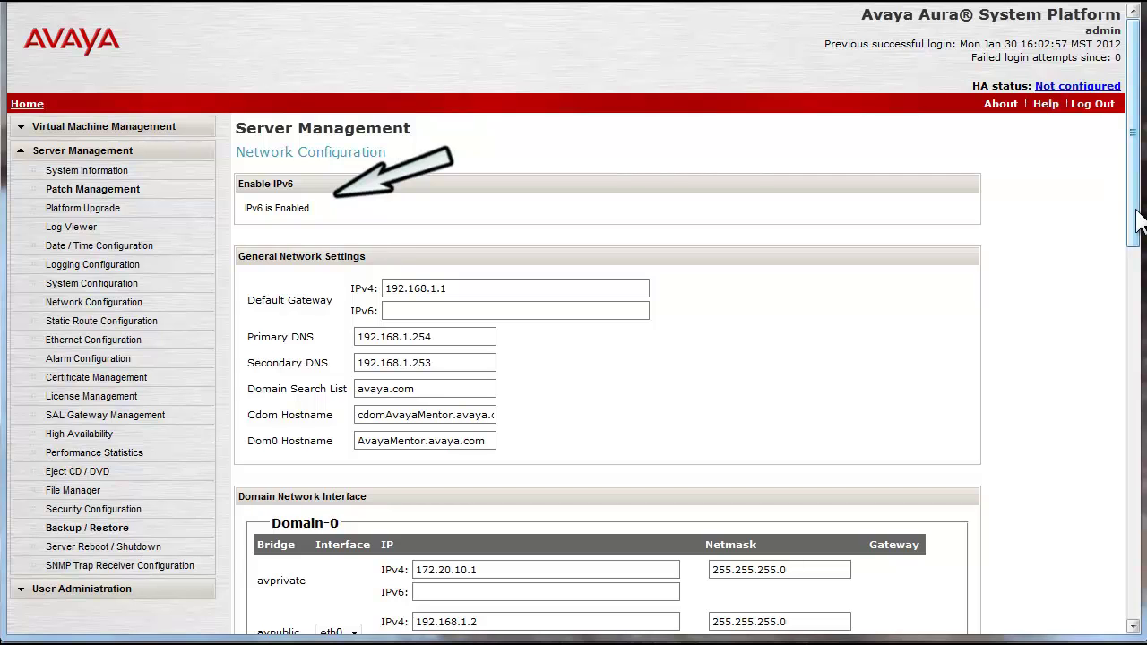
pyautogui.moveTo(1136, 221); pyautogui.dragTo(1133, 265)
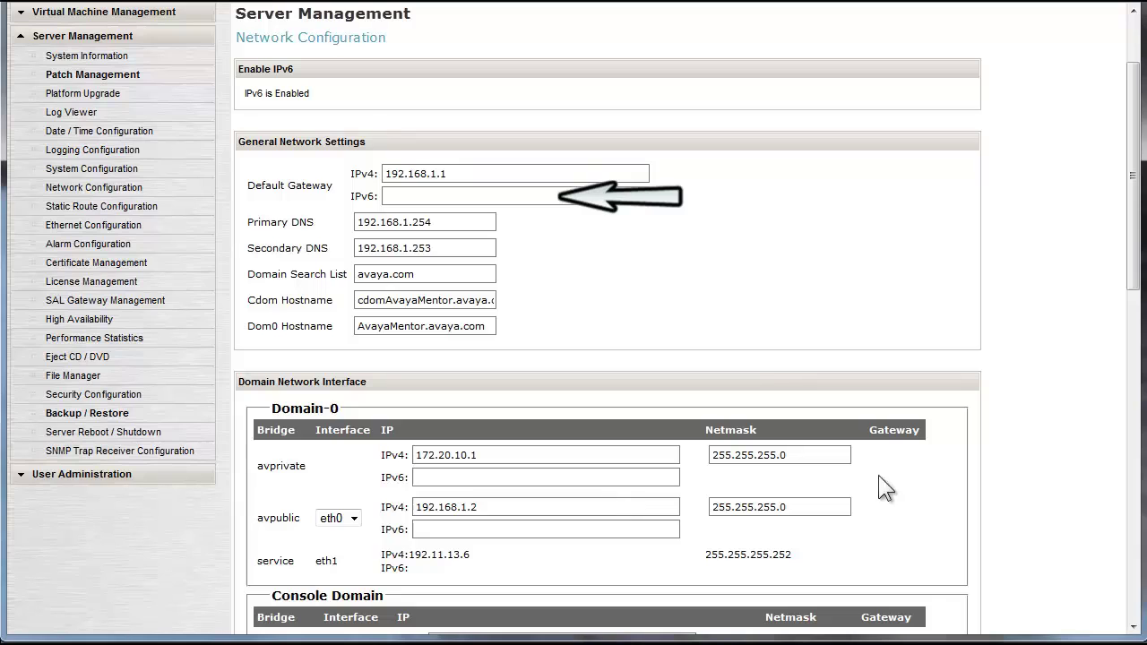
pyautogui.scroll(-3, 1133, 224)
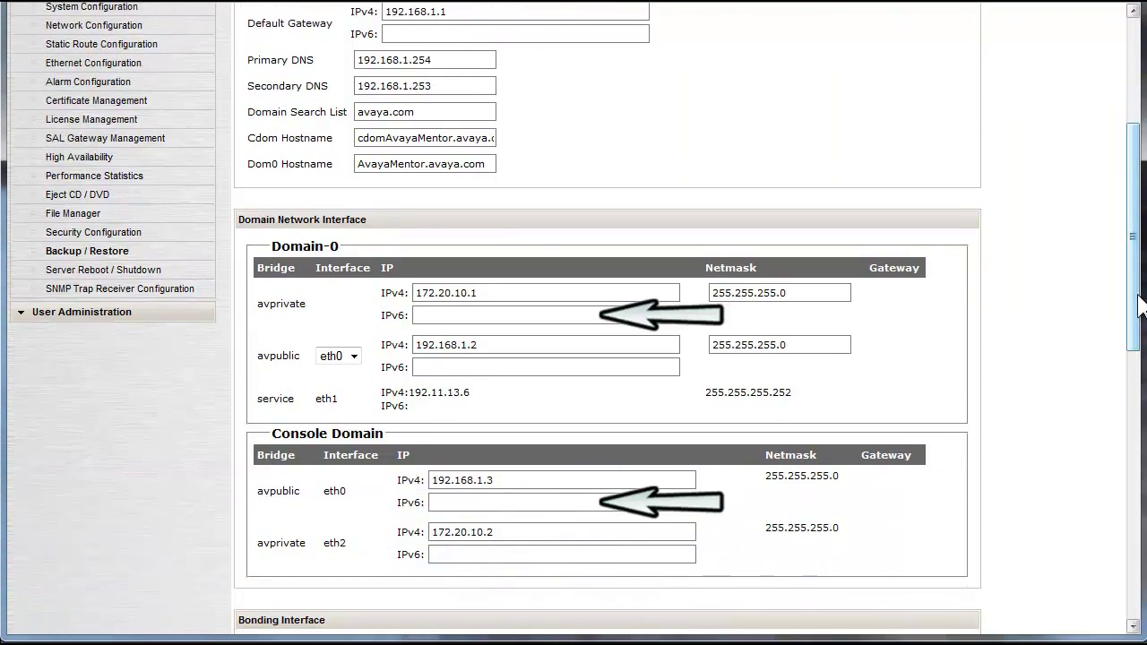
pyautogui.scroll(-6, 1140, 300)
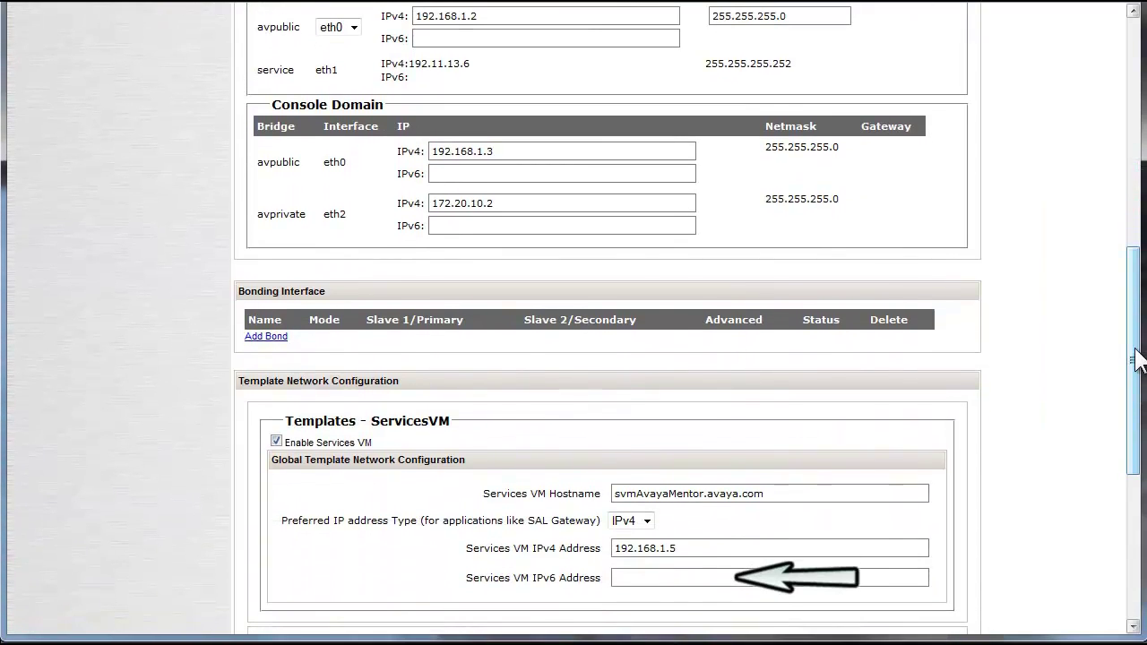
pyautogui.scroll(-1, 1134, 374)
pyautogui.moveTo(1135, 375); pyautogui.dragTo(1138, 478)
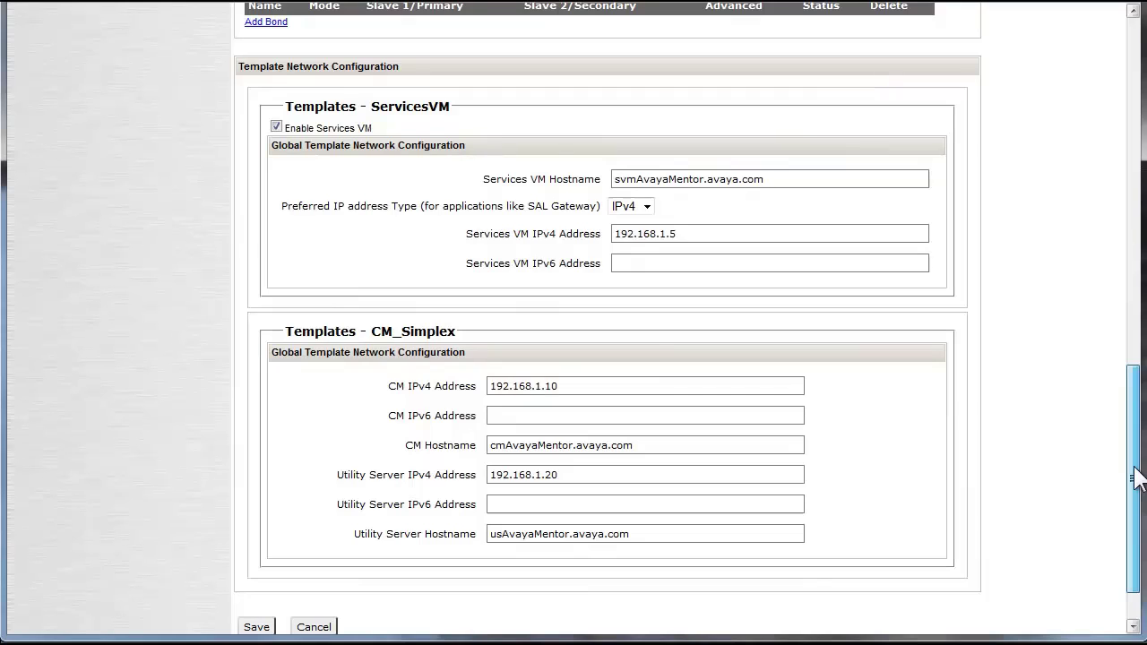